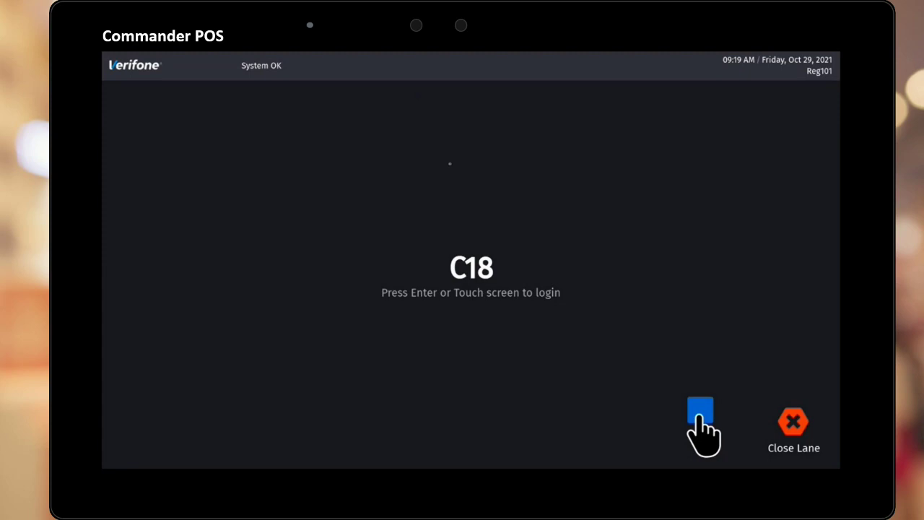
left_click(699, 416)
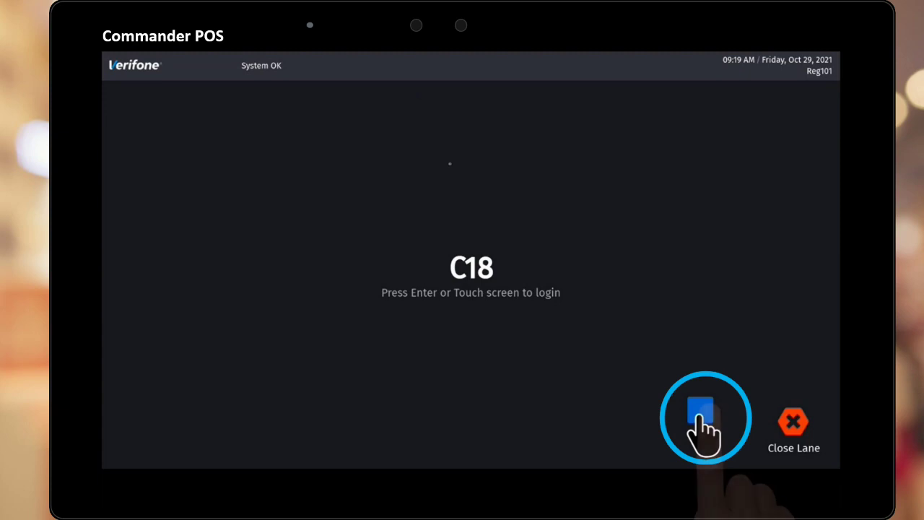
left_click(700, 416)
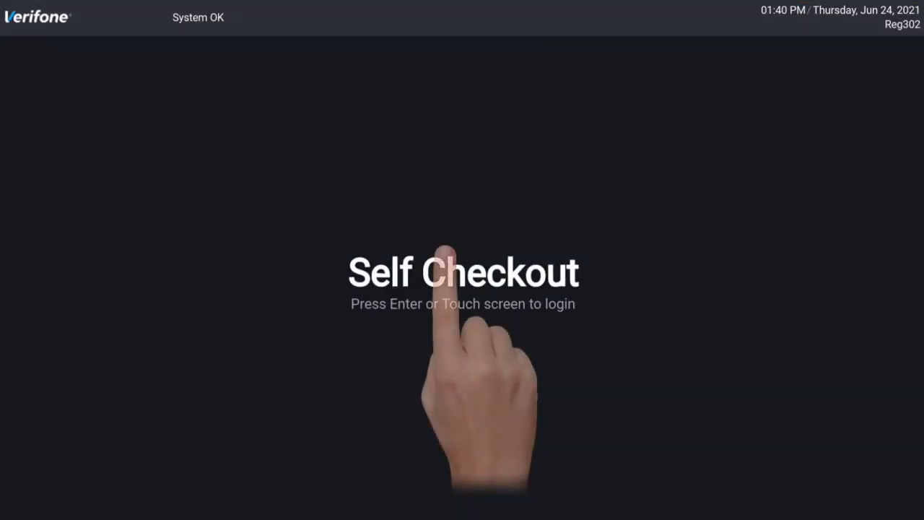
- Log in to the Self Checkout register with the employee ID
left_click(449, 190)
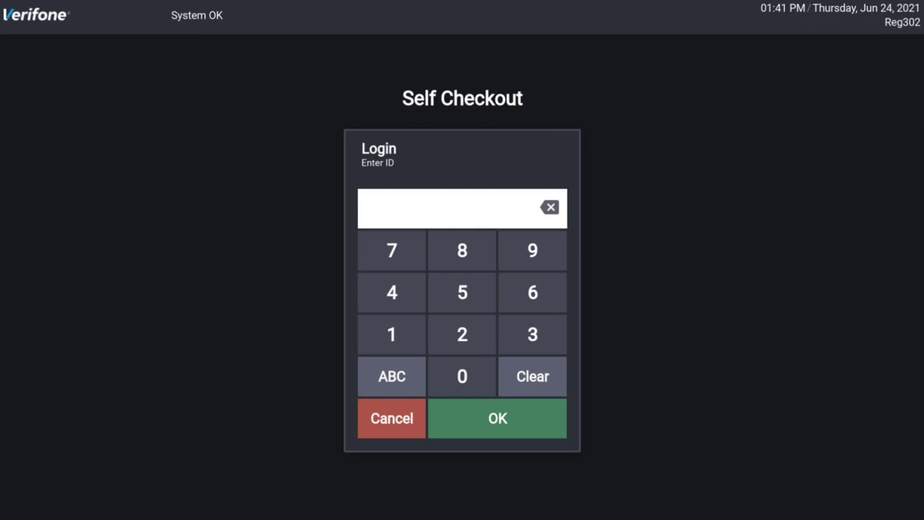
left_click(495, 418)
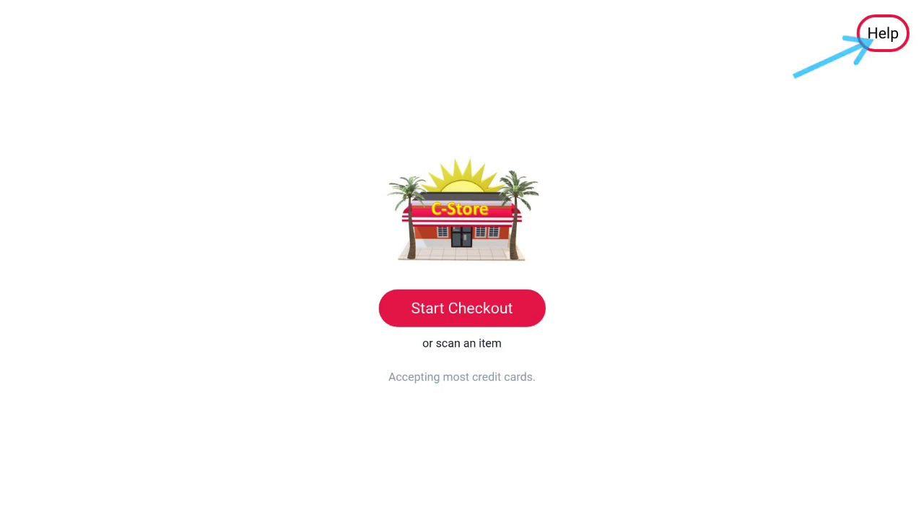
- Request help from the self-checkout start screen by calling the cashier
left_click(882, 34)
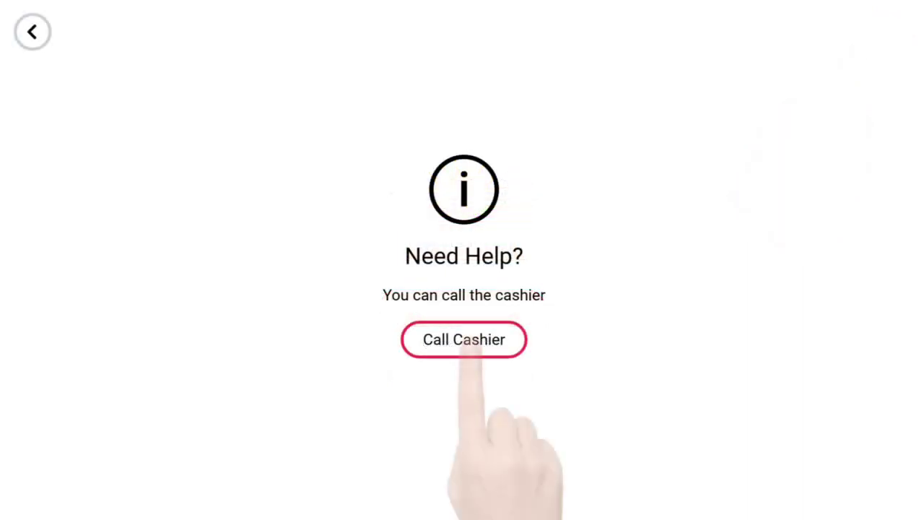
left_click(467, 342)
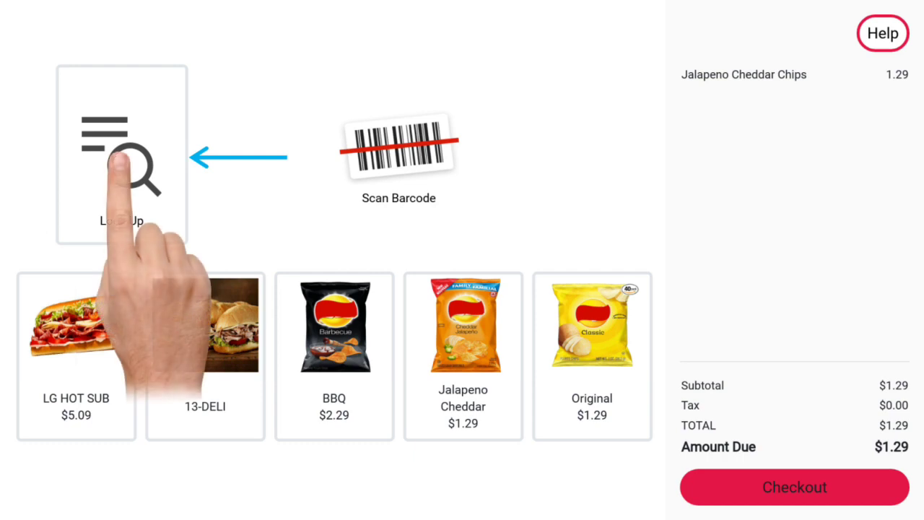
- Look up the popular items, add the Jalapeno Cheddar chips to the sale, and open the 13-DELI choices
left_click(123, 155)
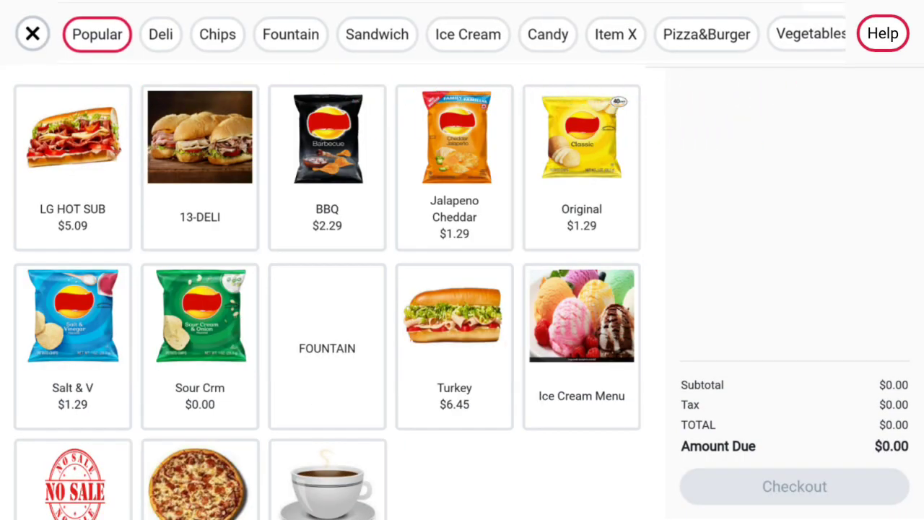
scroll(462, 33, "right", 3)
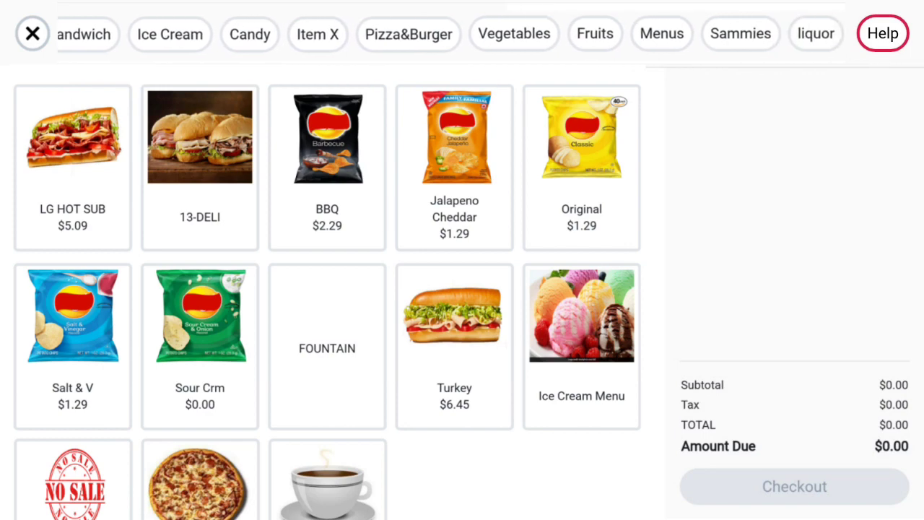
scroll(461, 34, "left", 5)
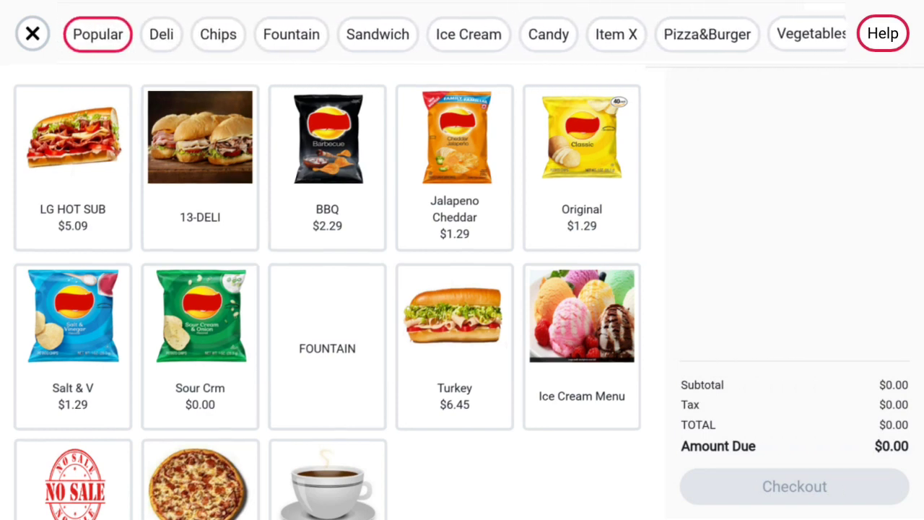
scroll(327, 288, "down", 3)
scroll(327, 289, "down", 1)
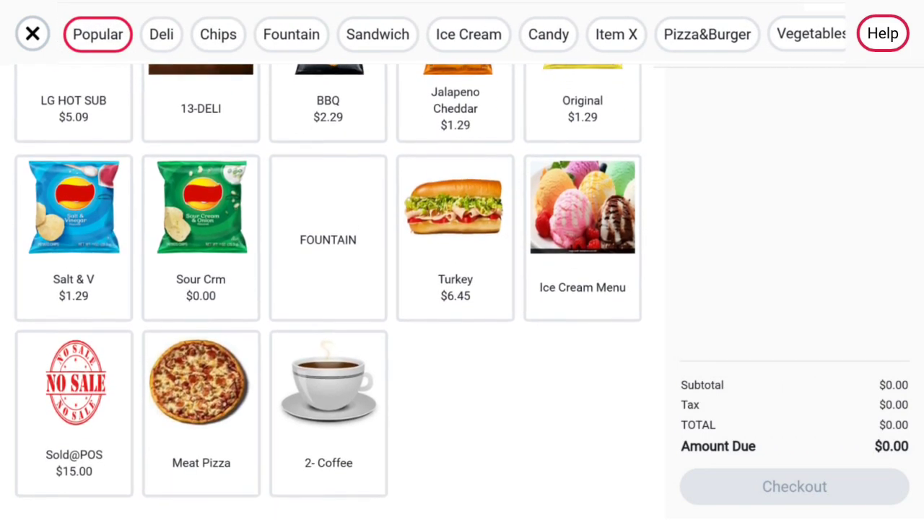
scroll(329, 286, "up", 3)
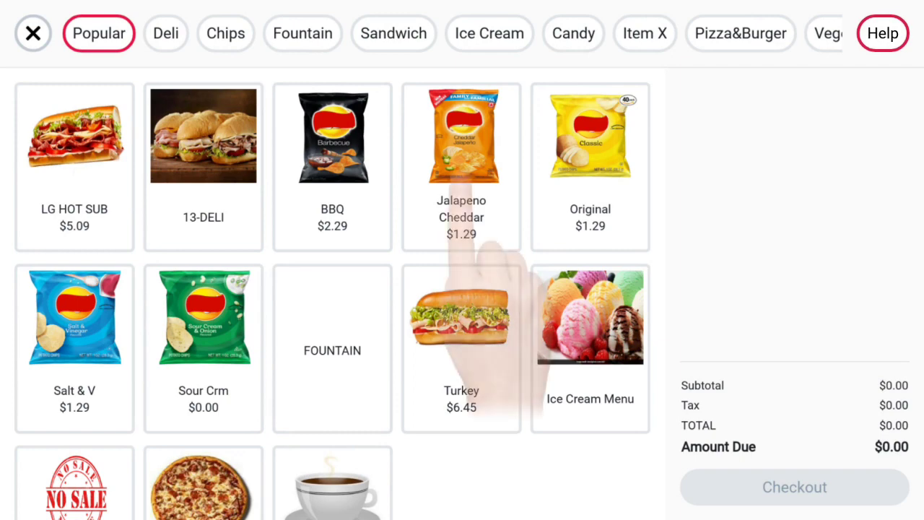
left_click(455, 155)
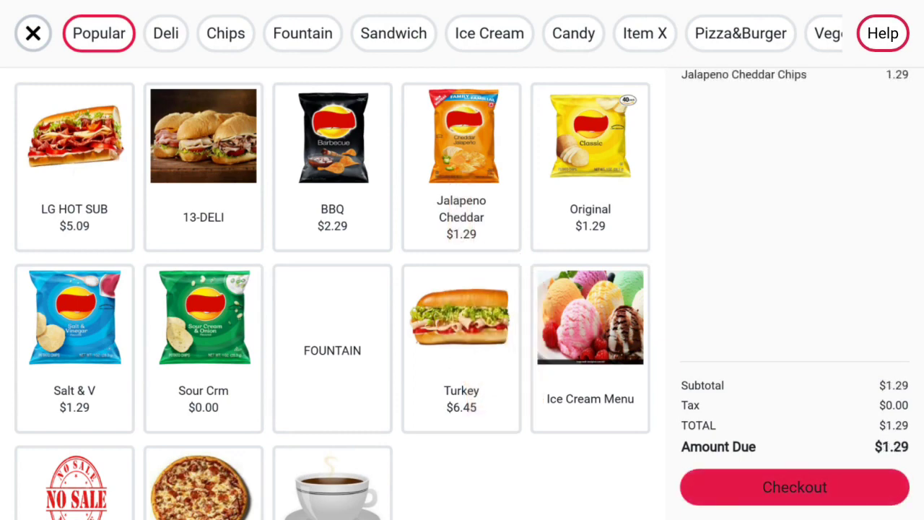
left_click(206, 177)
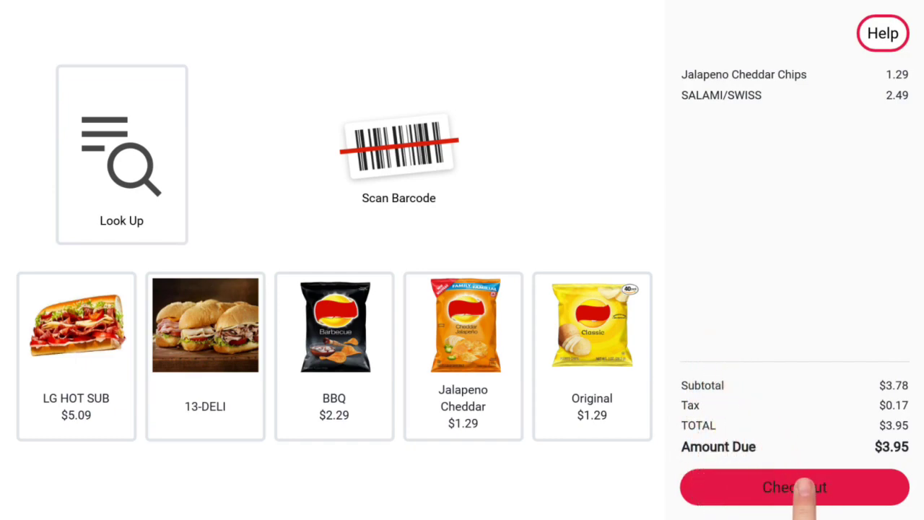
- Check out the chips and SALAMI/SWISS order, choosing credit as the payment method
left_click(801, 485)
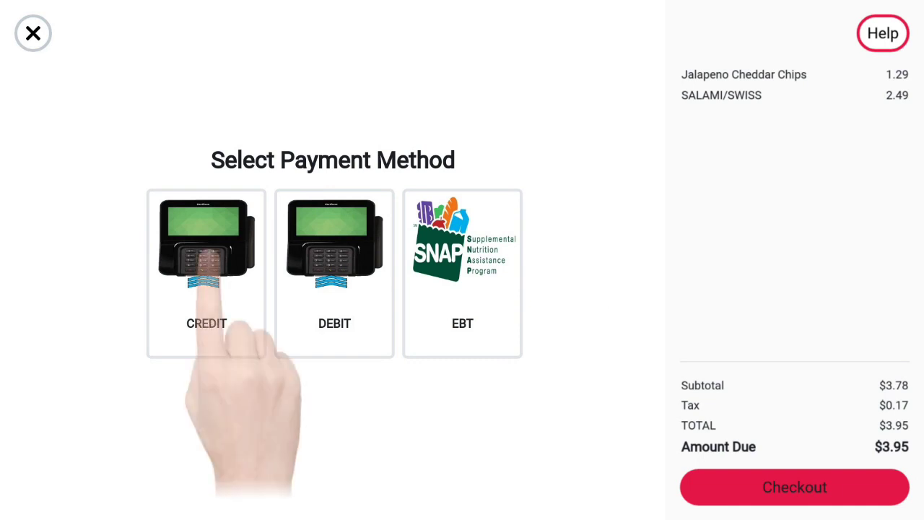
left_click(208, 254)
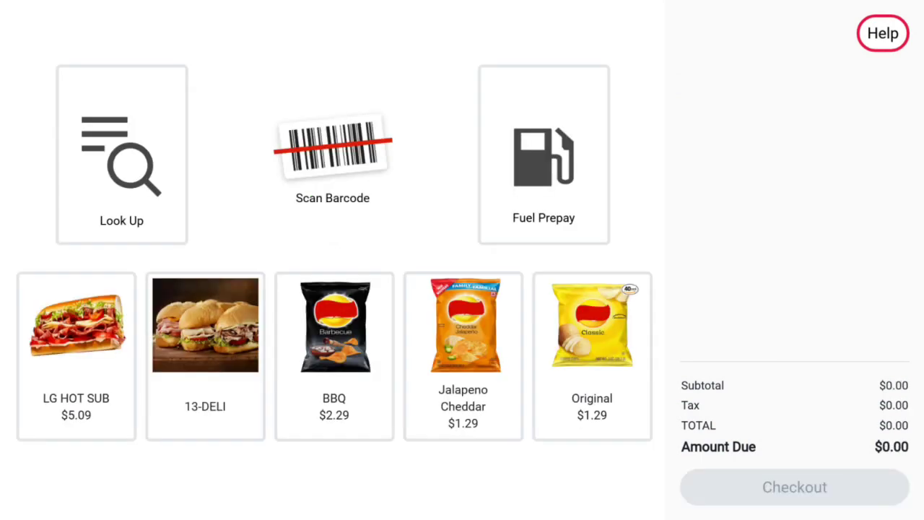
- Start a fuel prepay sale at the self-checkout
left_click(544, 154)
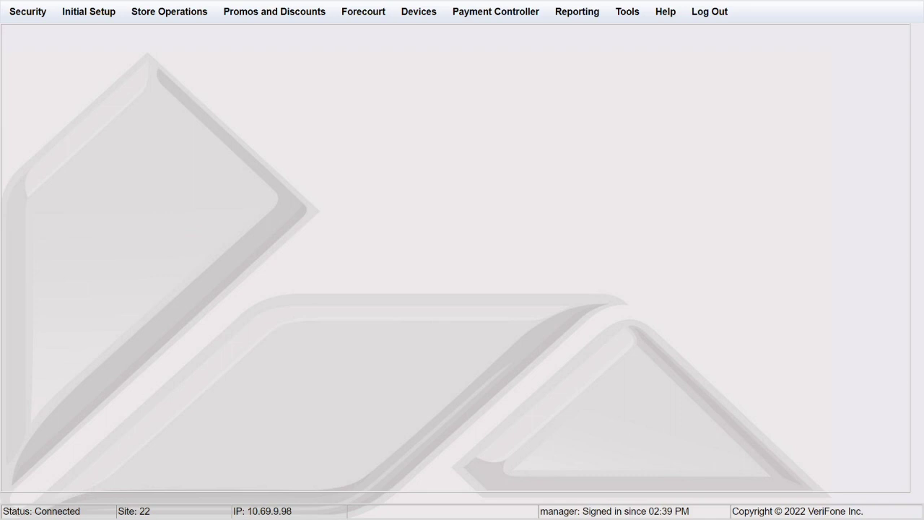
- Switch to the Verifone site configuration application and open the System Properties setup
left_click(88, 10)
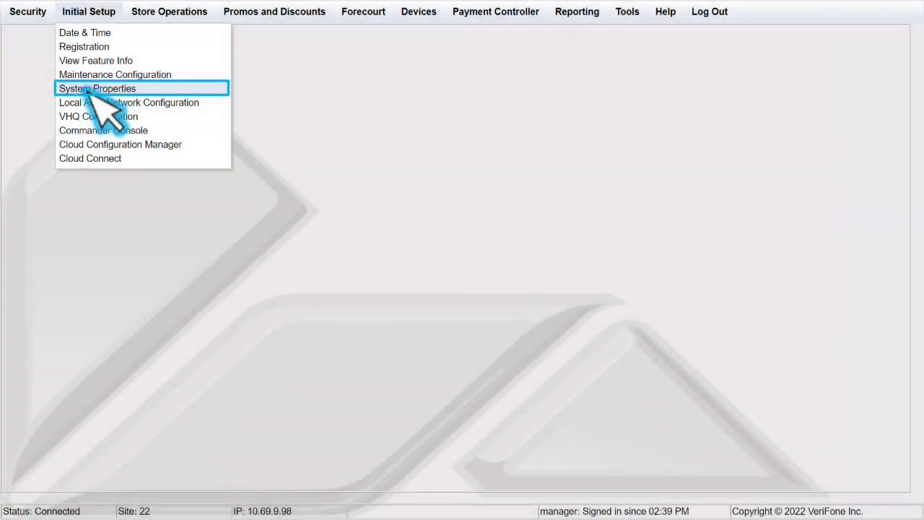
left_click(87, 90)
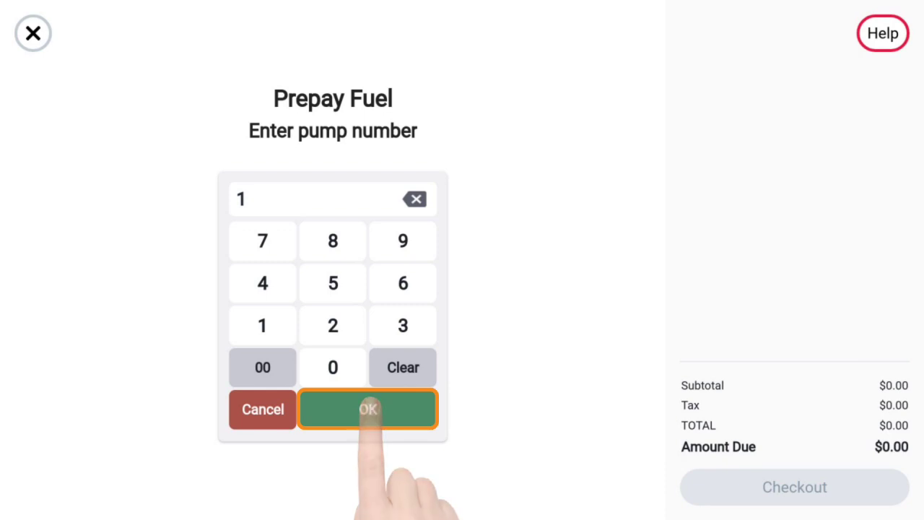
- Back at the self-checkout, prepay $10.00 of Unld fuel on pump 1
left_click(368, 408)
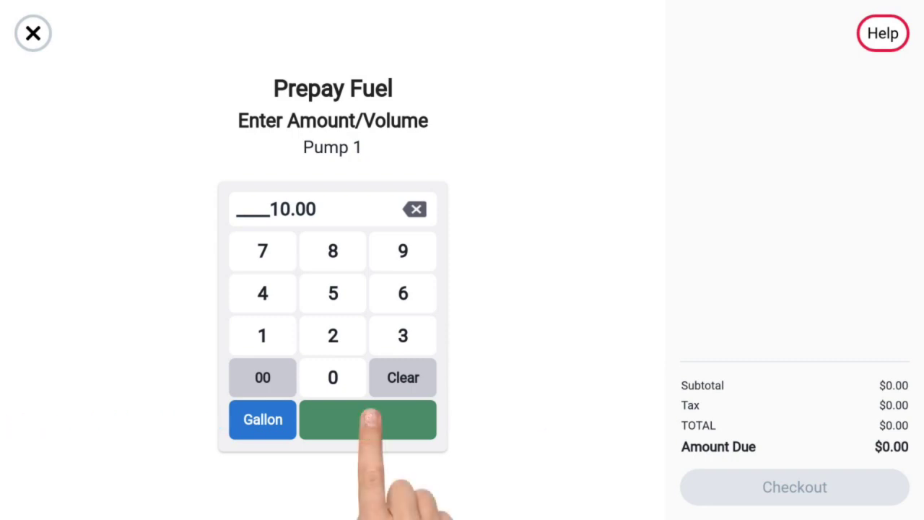
left_click(369, 418)
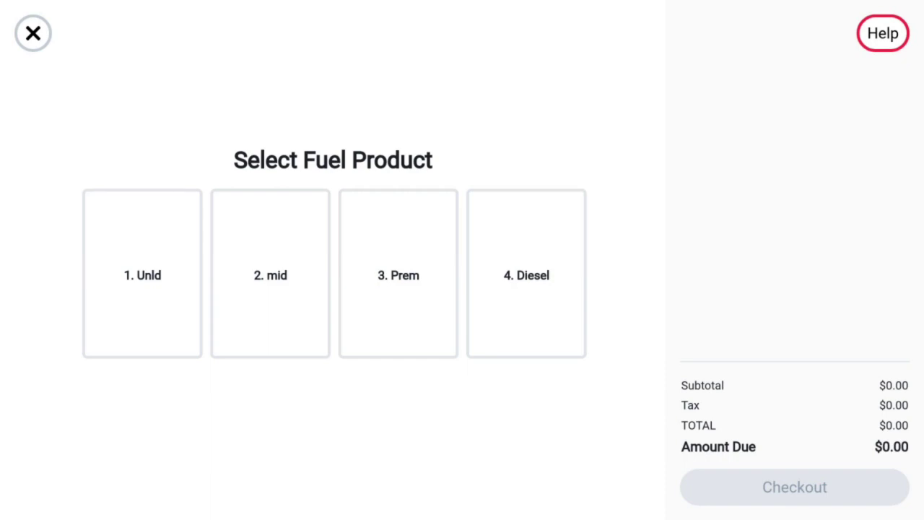
left_click(145, 275)
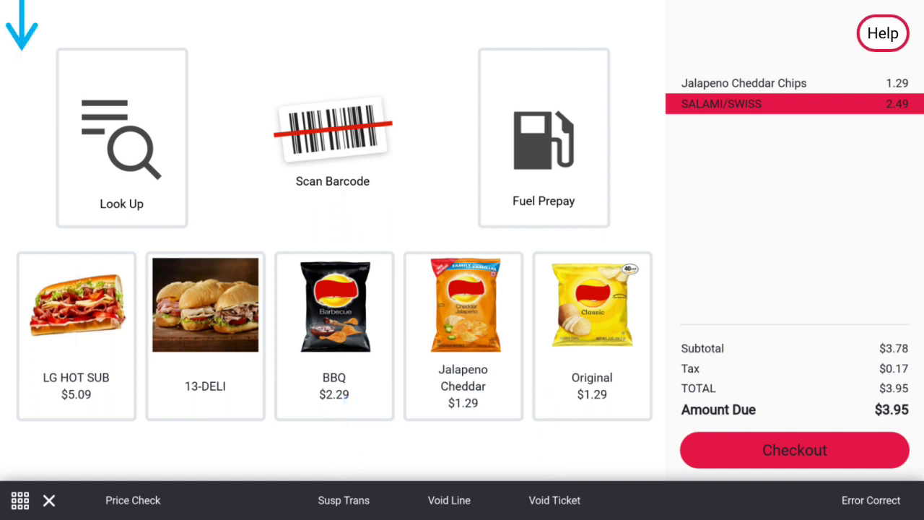
- Open the CSR functions on the self-checkout register with no items in the sale
left_click(20, 500)
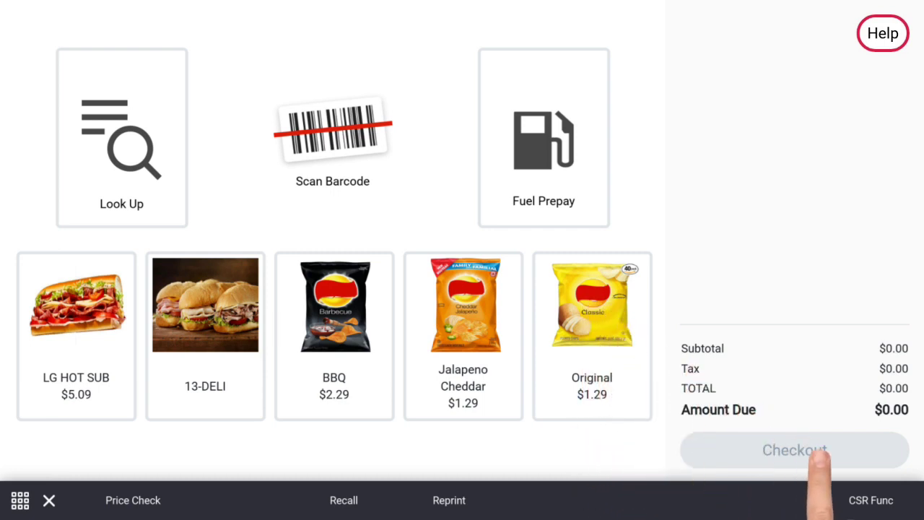
left_click(868, 498)
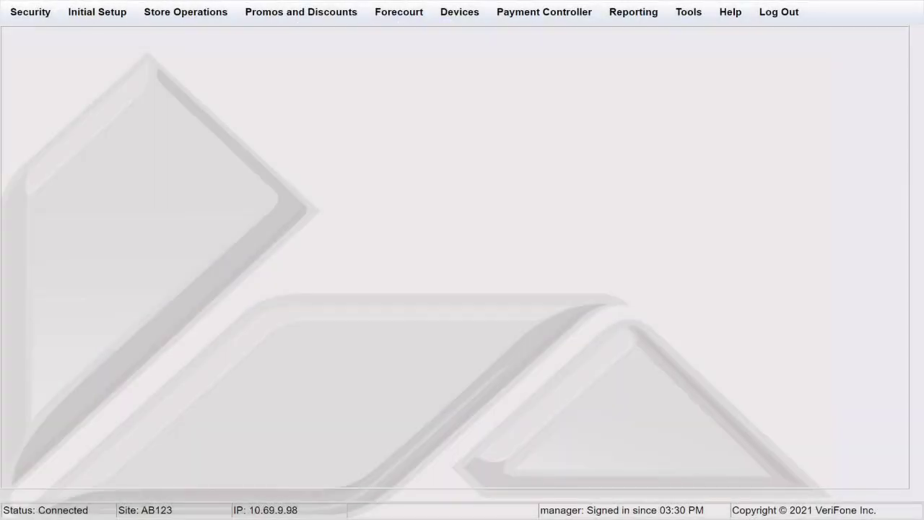
- In the Verifone site configuration application, open the Close Lane configuration and set the message color to #000000
left_click(180, 13)
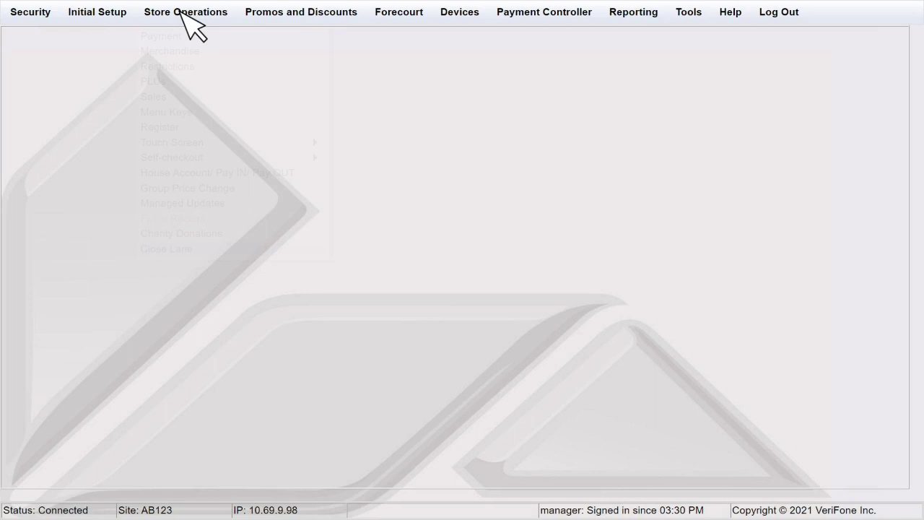
left_click(184, 249)
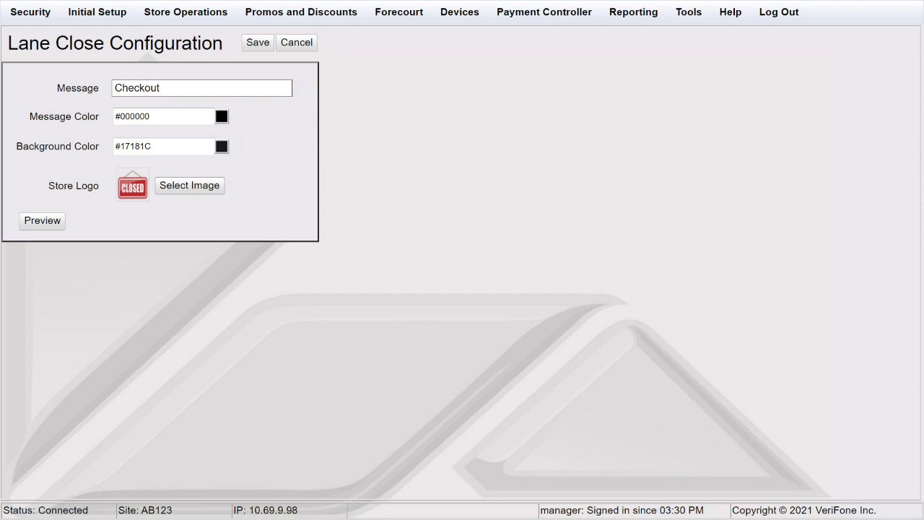
left_click(221, 117)
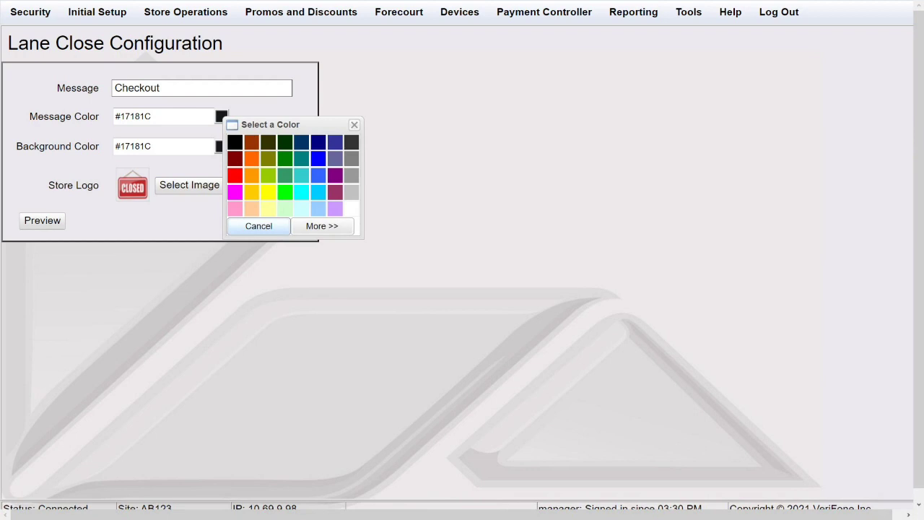
left_click(333, 226)
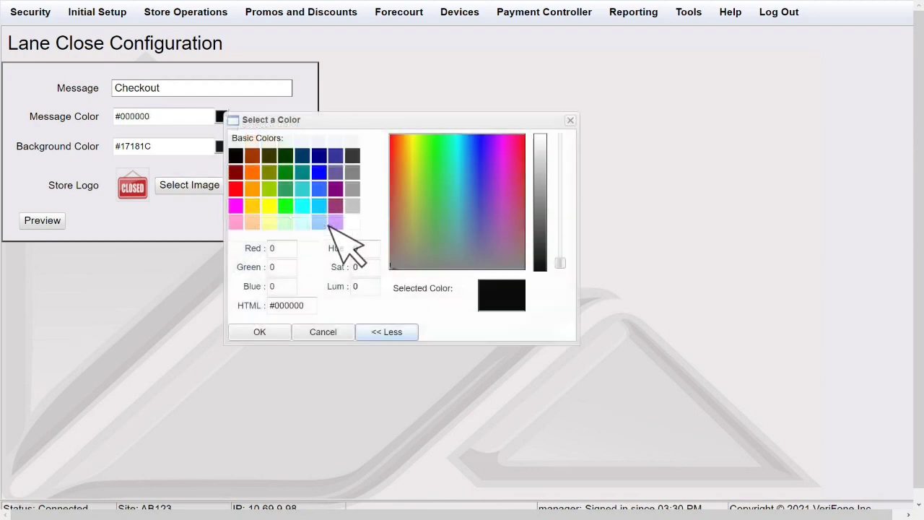
left_click(259, 331)
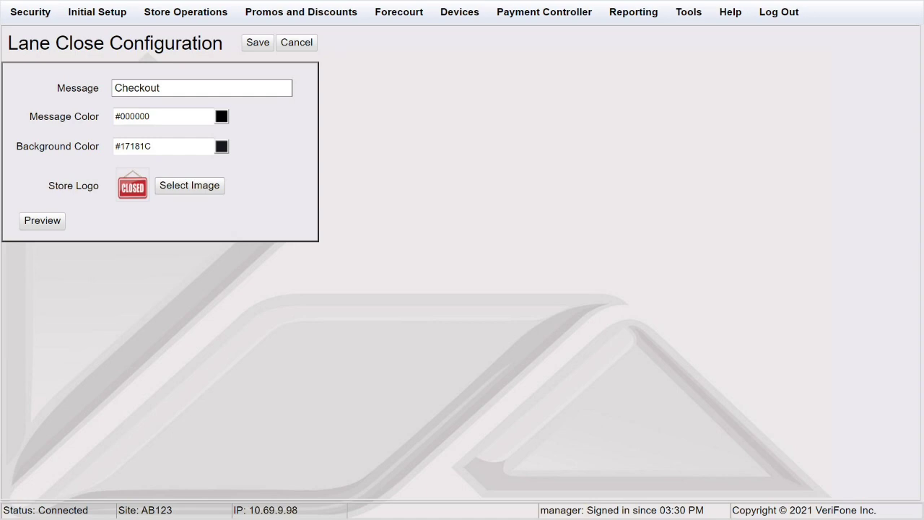
- Preview the closed-lane screen and save the Lane Close configuration
left_click(44, 225)
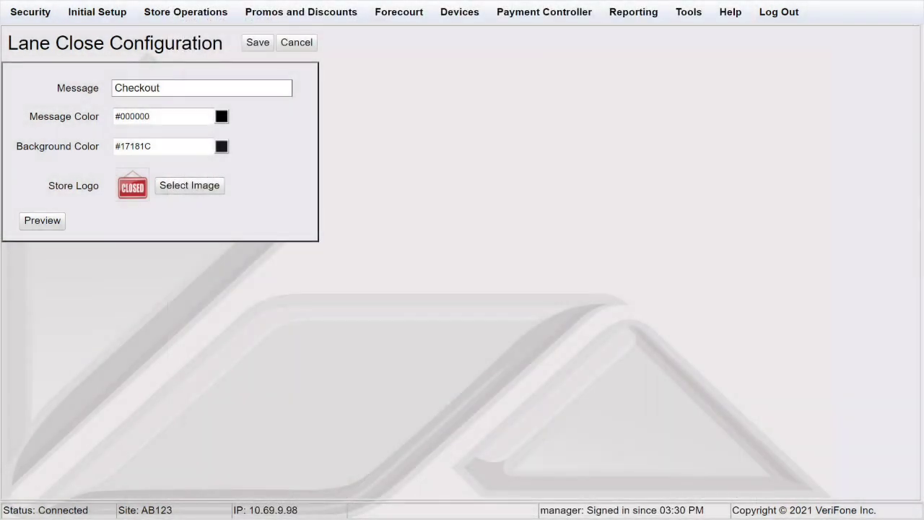
left_click(260, 42)
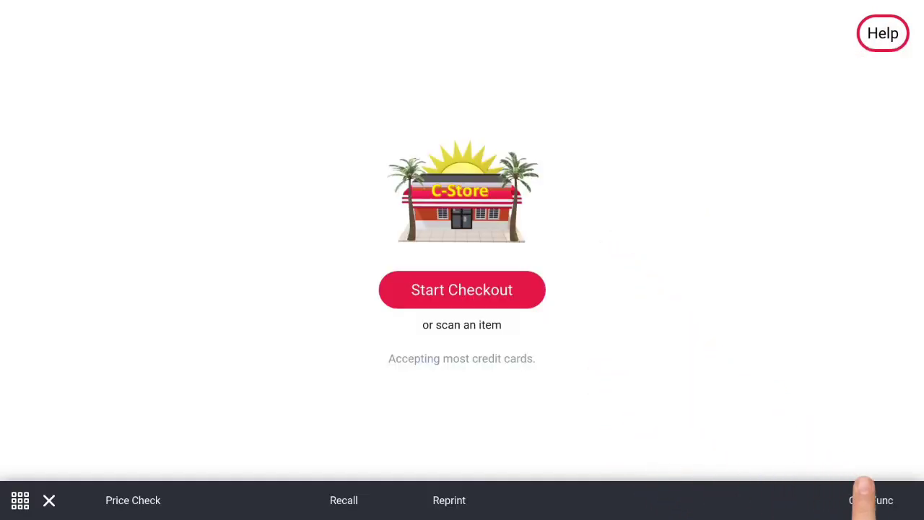
- On the self-checkout register, open the CSR functions and start Close Lane from the register maintenance functions
left_click(878, 498)
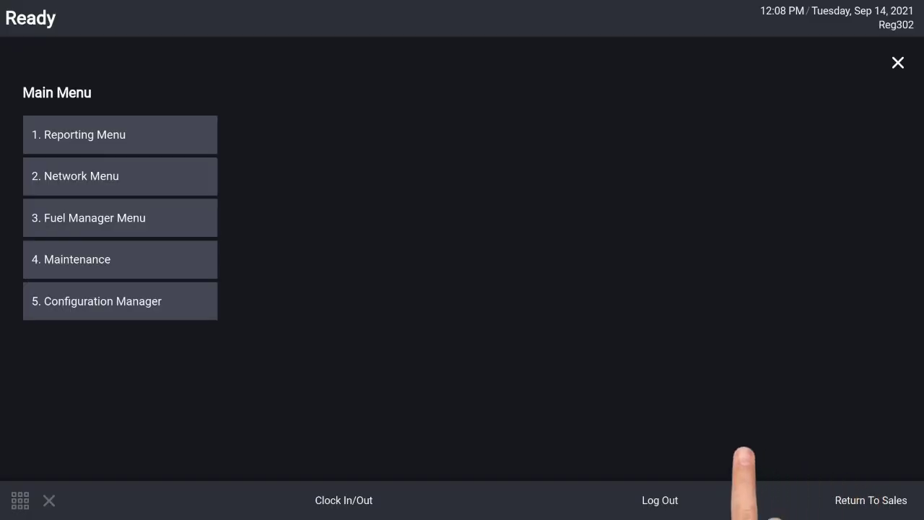
left_click(101, 259)
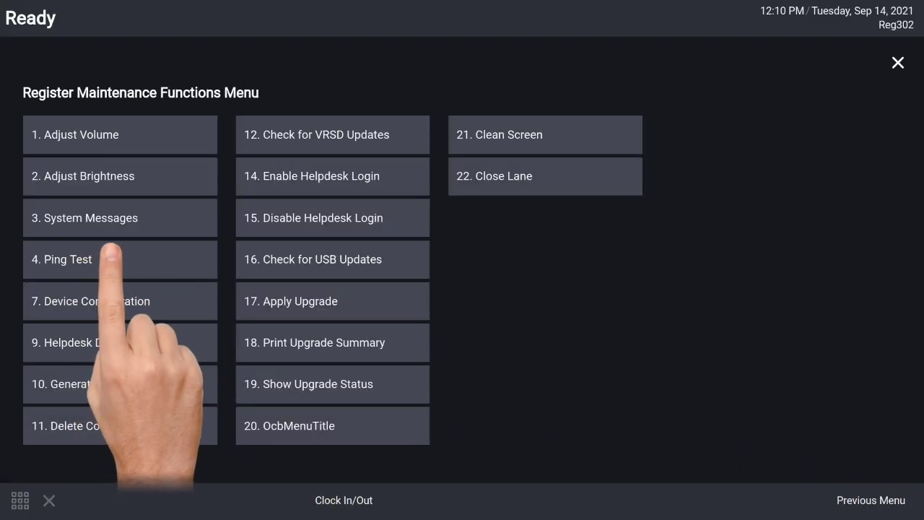
left_click(515, 175)
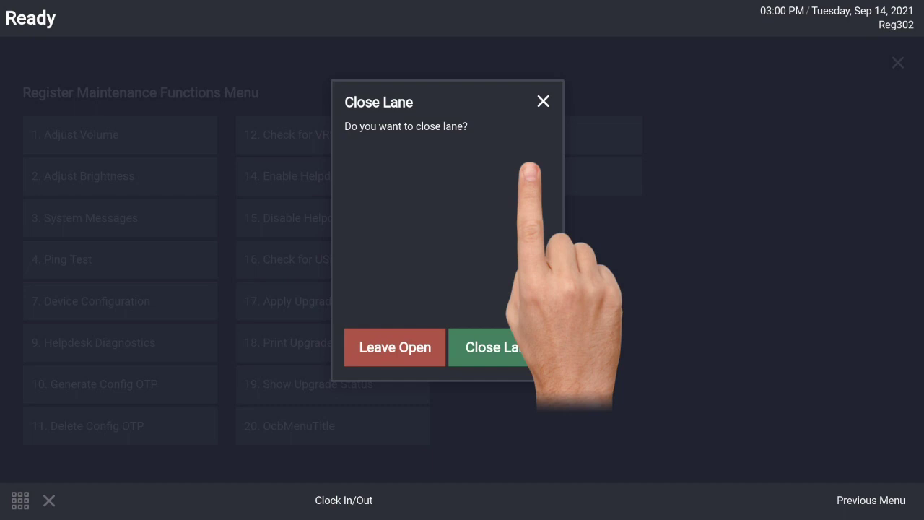